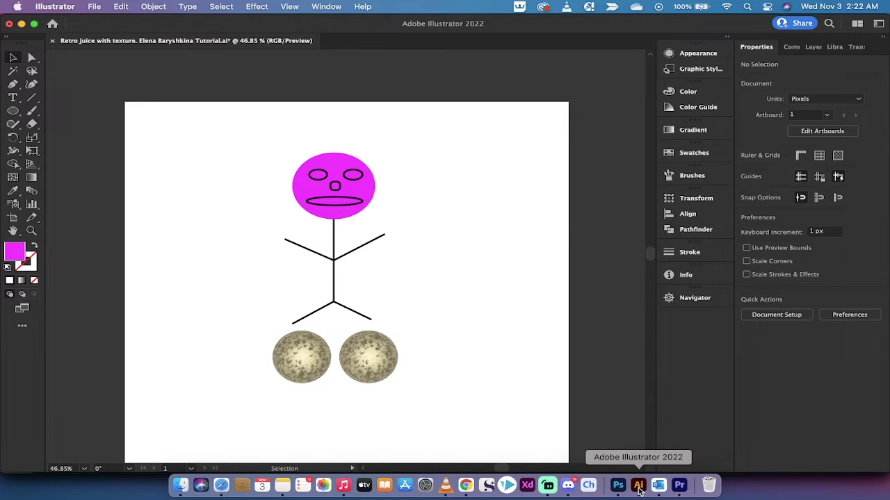
Marquee-select the two textured balls beneath the stick figure
{"action": "left_click", "coordinate": [325, 7]}
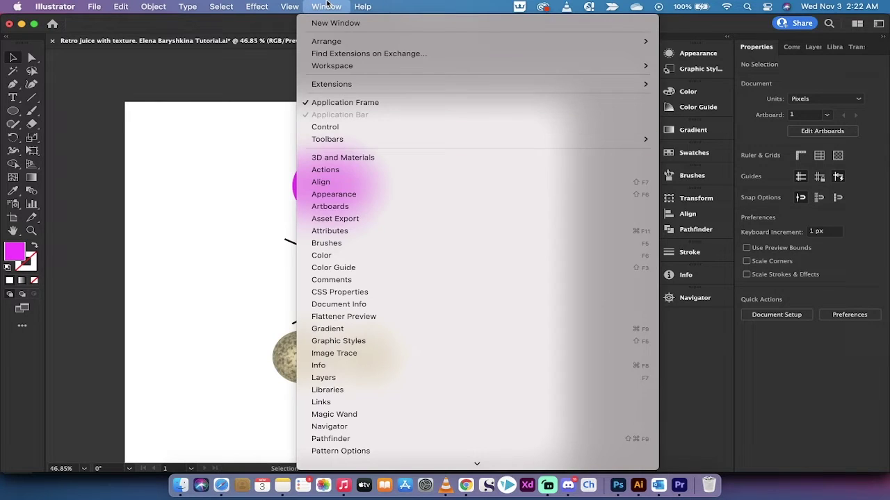
{"action": "left_click", "coordinate": [328, 6]}
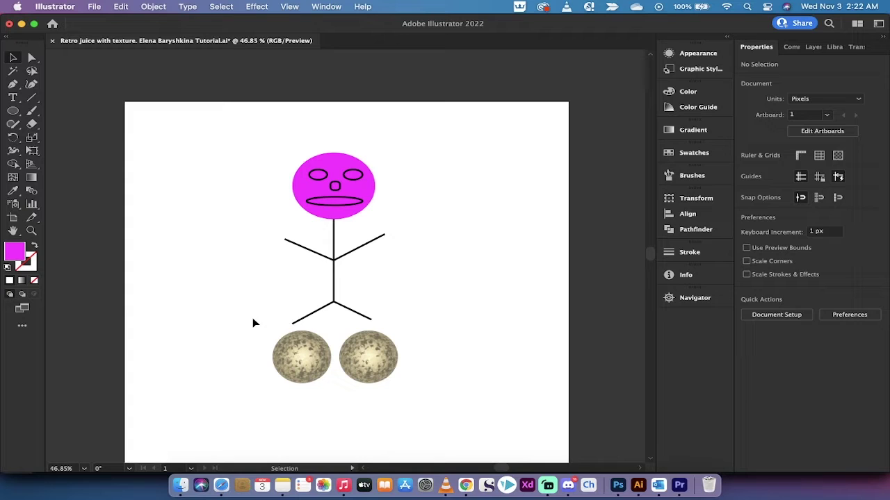
{"action": "left_click_drag", "start_coordinate": [428, 381], "coordinate": [431, 382]}
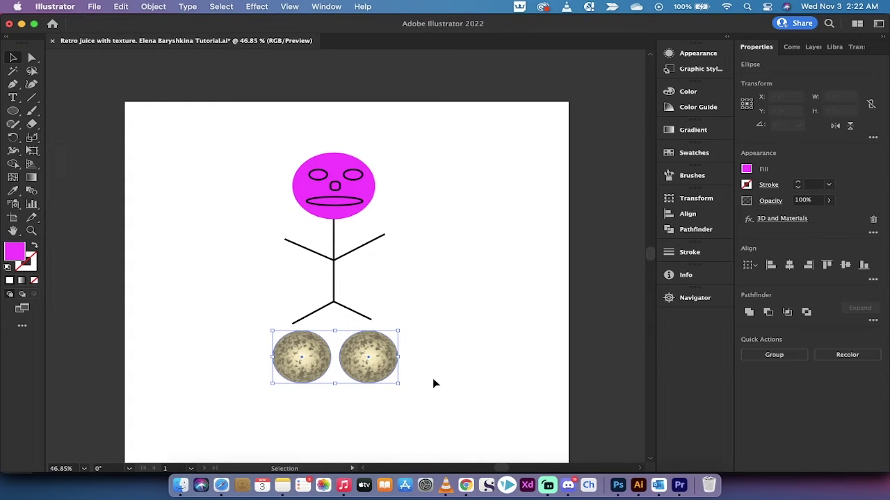
Delete the textured balls and draw a magenta circle below the figure's left leg
{"action": "key", "text": "Delete"}
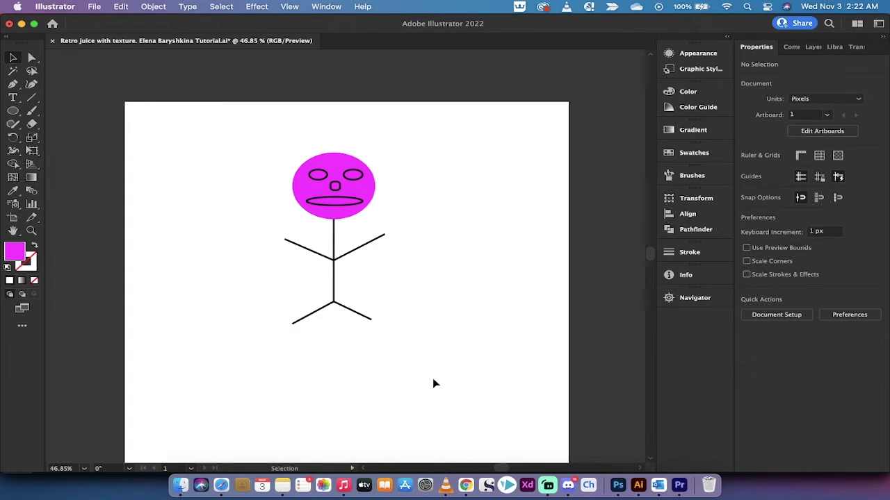
{"action": "scroll", "coordinate": [212, 198], "scroll_direction": "up", "scroll_amount": 1}
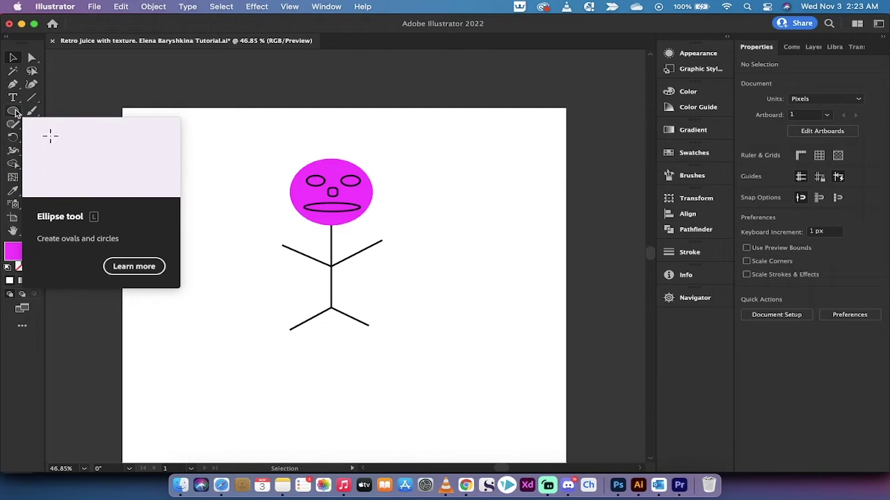
{"action": "left_click_drag", "start_coordinate": [15, 113], "coordinate": [80, 139]}
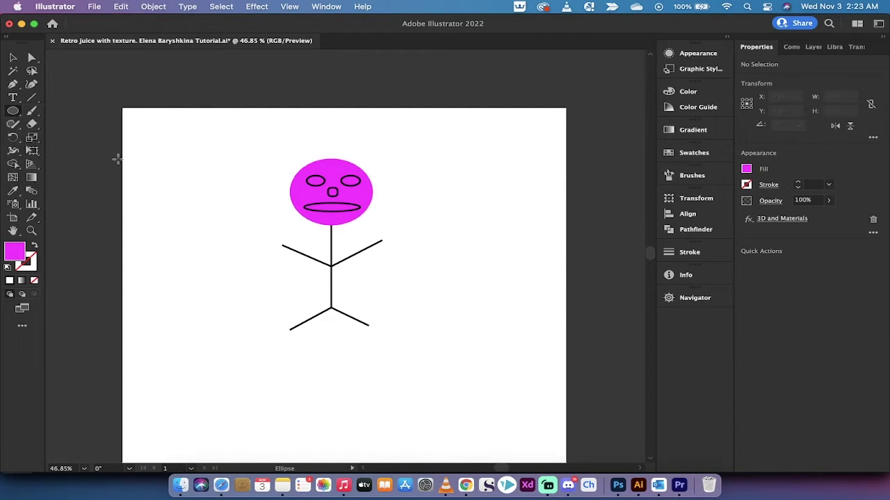
{"action": "left_click_drag", "start_coordinate": [226, 363], "coordinate": [297, 419]}
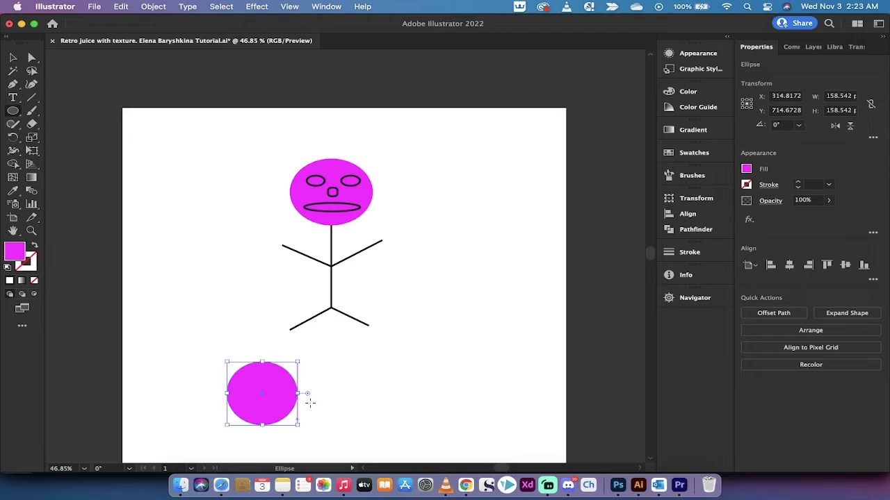
Alt-drag a duplicate of the circle to the right at the same height, then deselect
{"action": "left_click", "coordinate": [12, 57]}
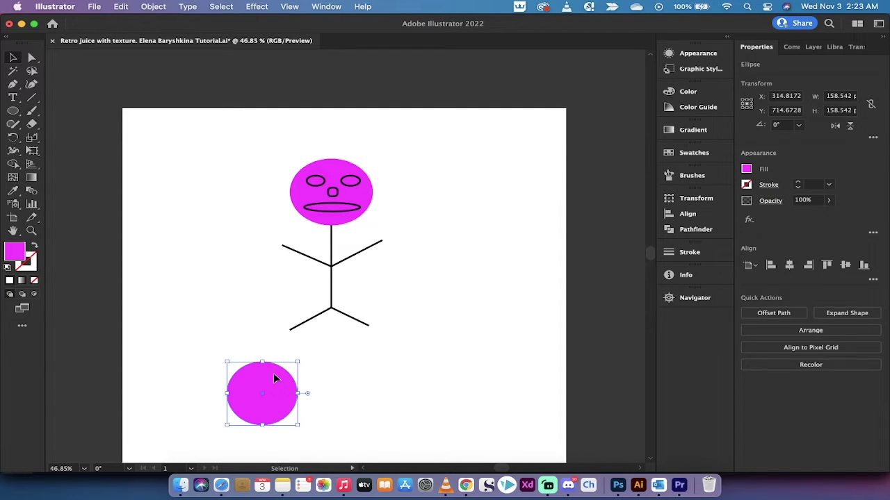
{"action": "left_click_drag", "start_coordinate": [273, 374], "coordinate": [373, 375]}
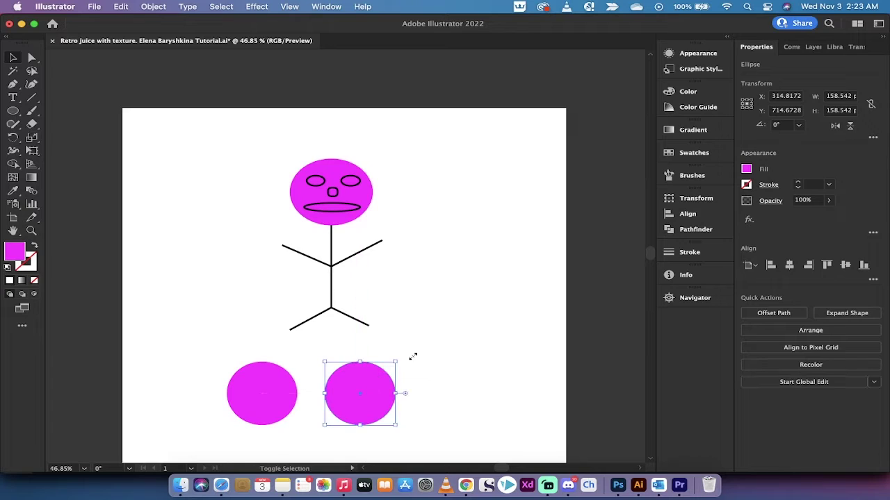
{"action": "left_click", "coordinate": [461, 332]}
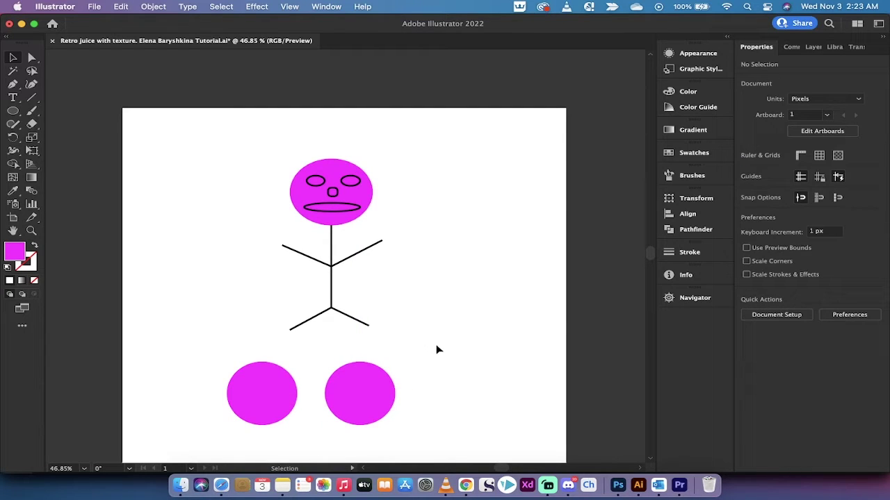
Apply an Inflate 3D effect to the left magenta circle from the 3D and Materials panel
{"action": "left_click", "coordinate": [260, 378]}
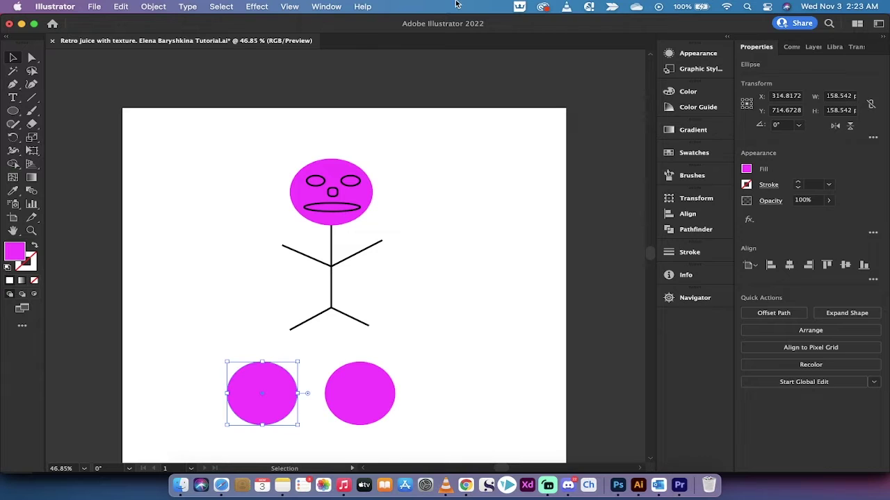
{"action": "left_click", "coordinate": [339, 6]}
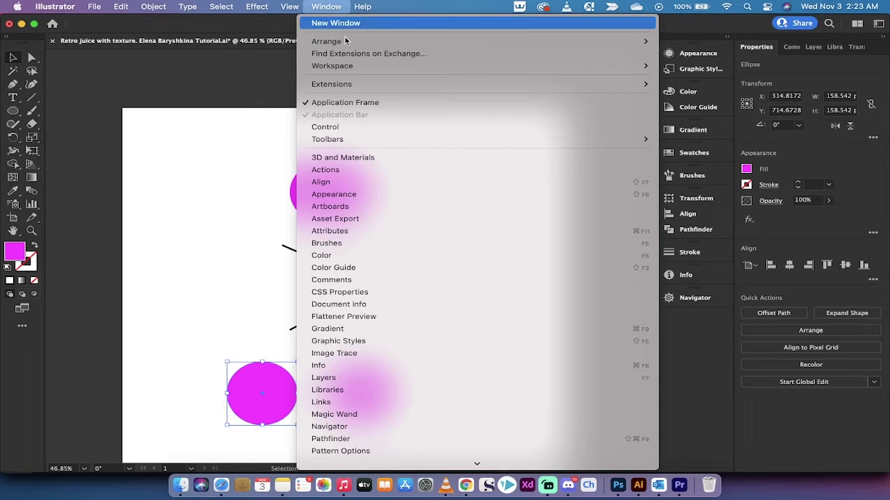
{"action": "left_click", "coordinate": [349, 162]}
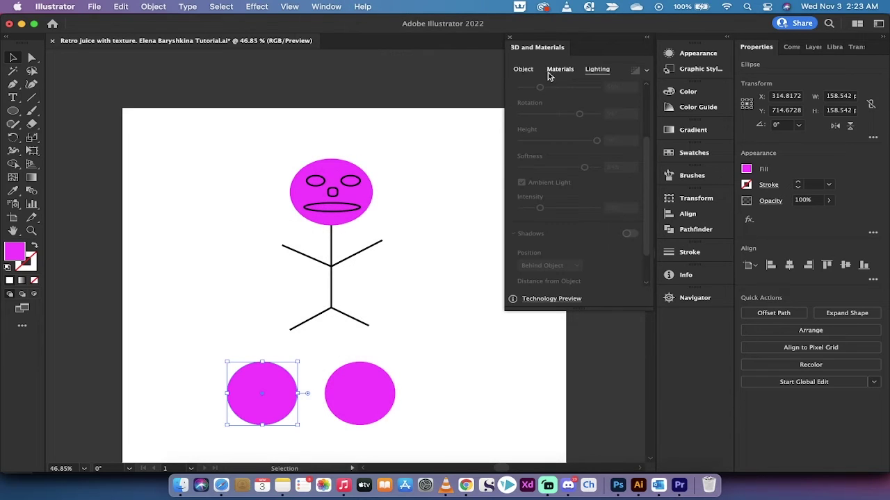
{"action": "left_click", "coordinate": [530, 72]}
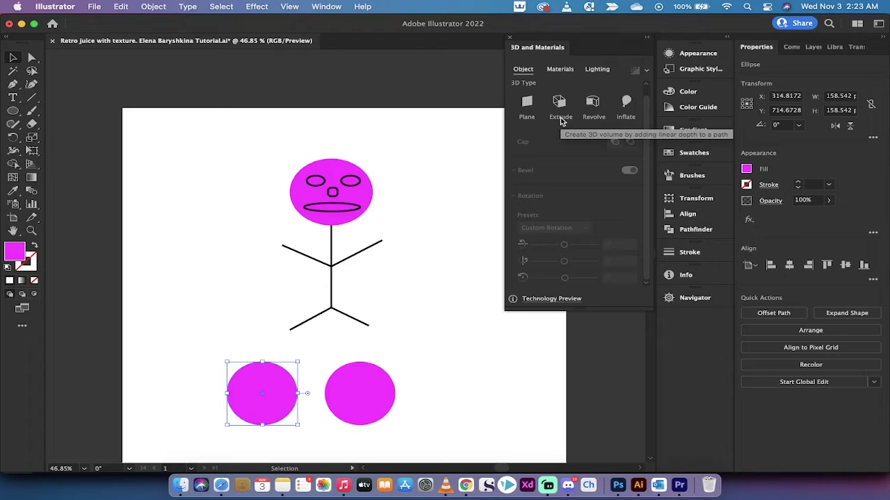
{"action": "left_click", "coordinate": [626, 104]}
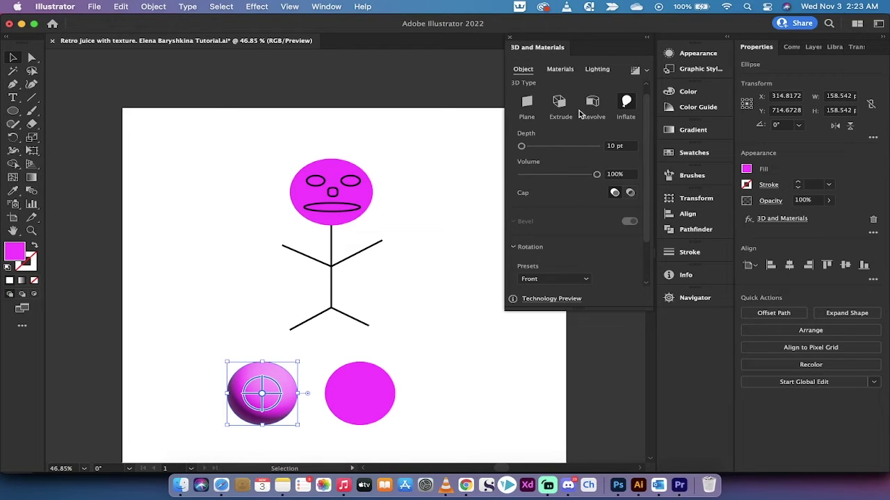
{"action": "left_click", "coordinate": [561, 71]}
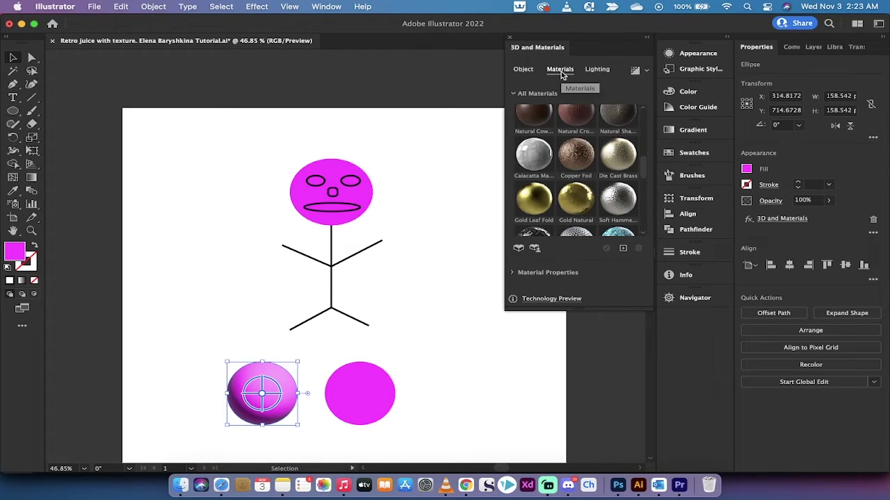
{"action": "left_click", "coordinate": [540, 71]}
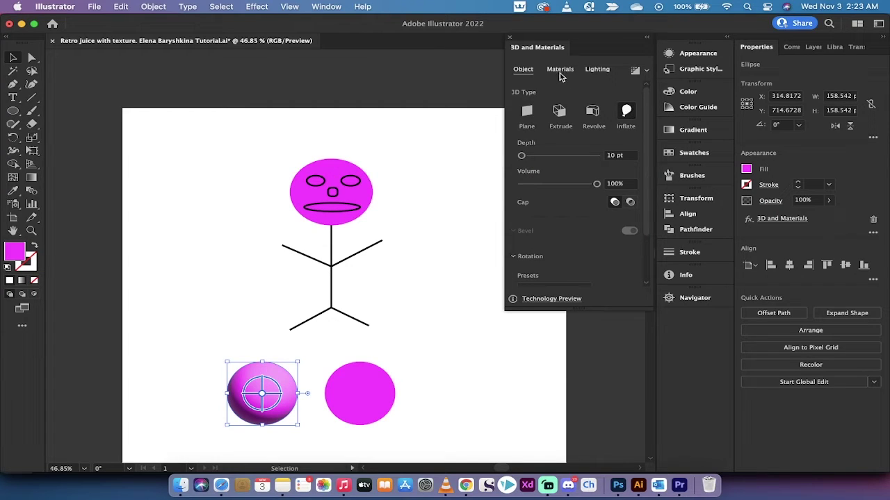
{"action": "left_click", "coordinate": [560, 71]}
{"action": "scroll", "coordinate": [573, 131], "scroll_direction": "up", "scroll_amount": 5}
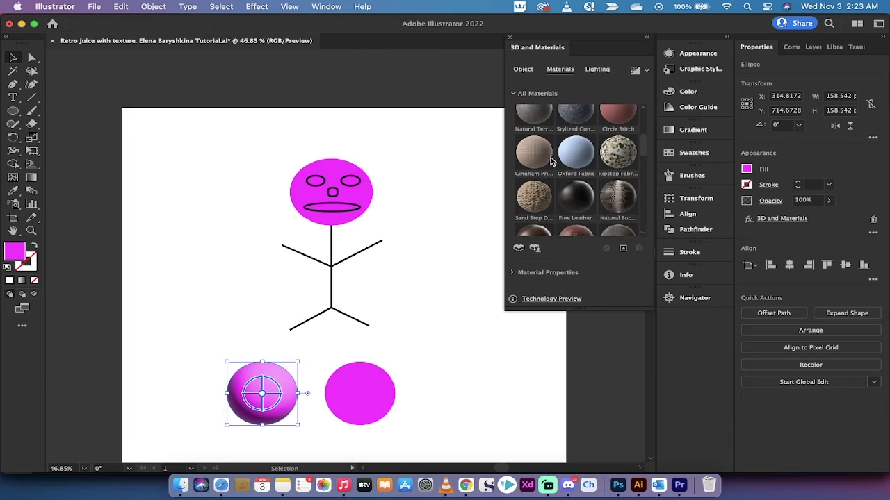
{"action": "scroll", "coordinate": [580, 139], "scroll_direction": "down", "scroll_amount": 3}
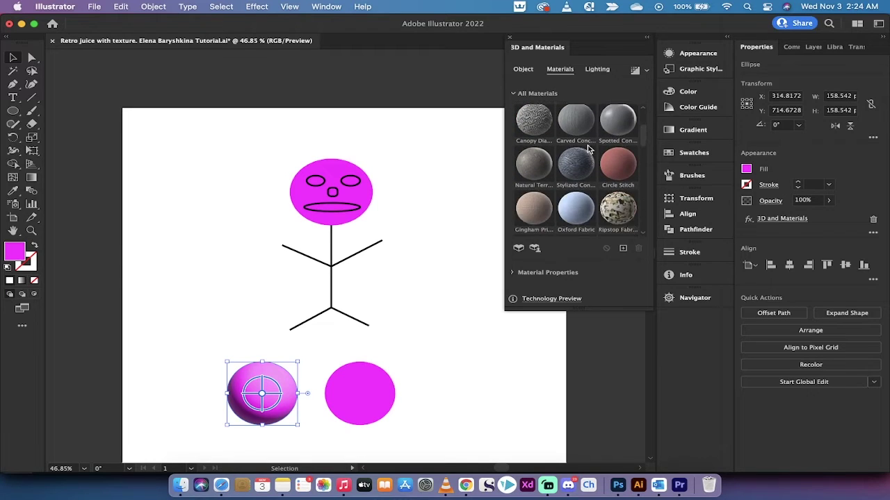
{"action": "scroll", "coordinate": [587, 149], "scroll_direction": "up", "scroll_amount": 3}
{"action": "scroll", "coordinate": [581, 182], "scroll_direction": "down", "scroll_amount": 5}
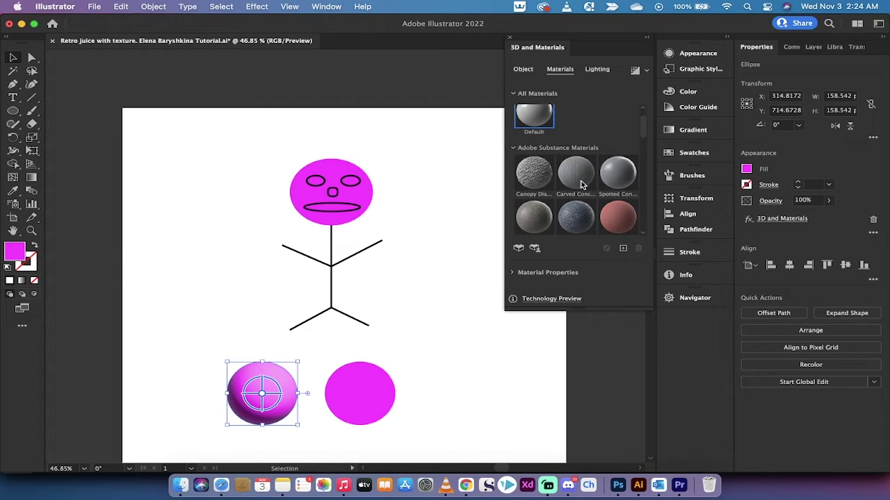
{"action": "scroll", "coordinate": [582, 182], "scroll_direction": "down", "scroll_amount": 1}
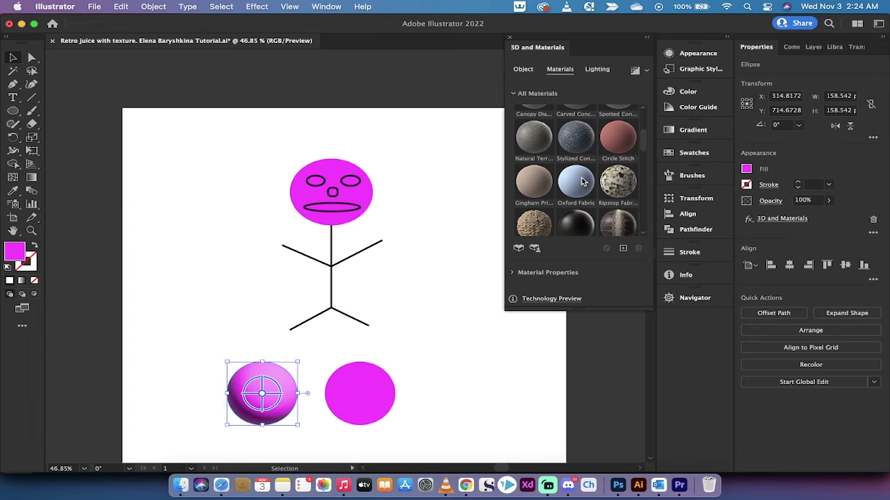
{"action": "scroll", "coordinate": [582, 183], "scroll_direction": "down", "scroll_amount": 5}
{"action": "scroll", "coordinate": [583, 182], "scroll_direction": "down", "scroll_amount": 1}
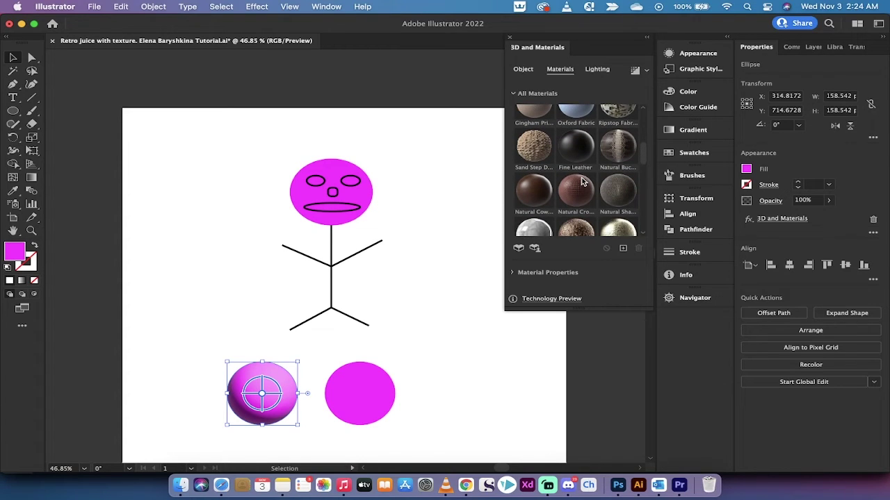
{"action": "scroll", "coordinate": [582, 182], "scroll_direction": "down", "scroll_amount": 4}
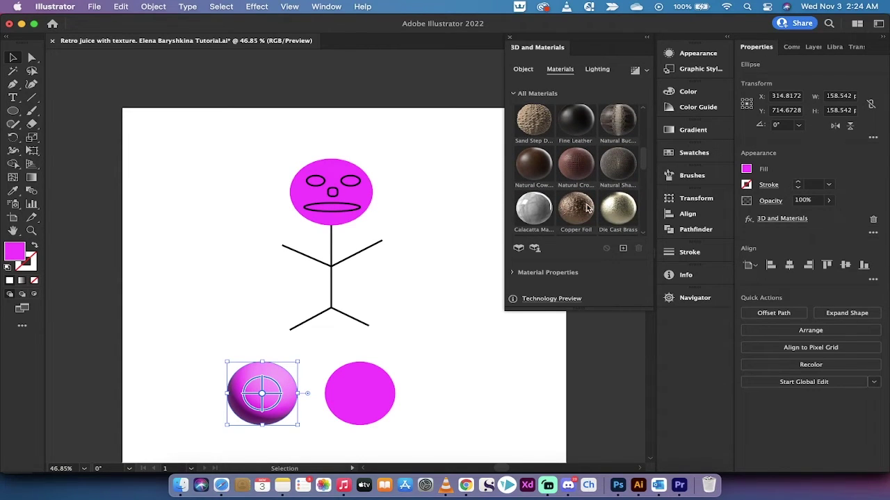
{"action": "scroll", "coordinate": [589, 209], "scroll_direction": "down", "scroll_amount": 2}
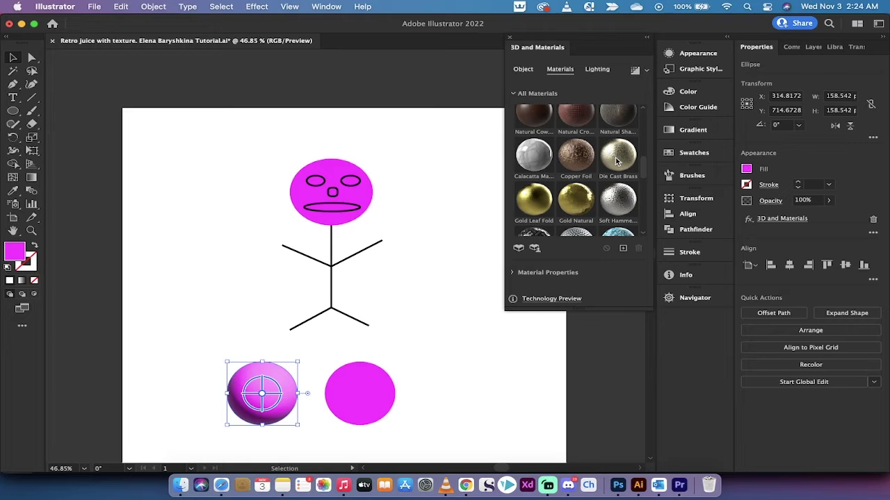
Try Die Cast Brass and Gold Leaf Foil, then settle on Copper Foil for the left ball
{"action": "left_click", "coordinate": [616, 162]}
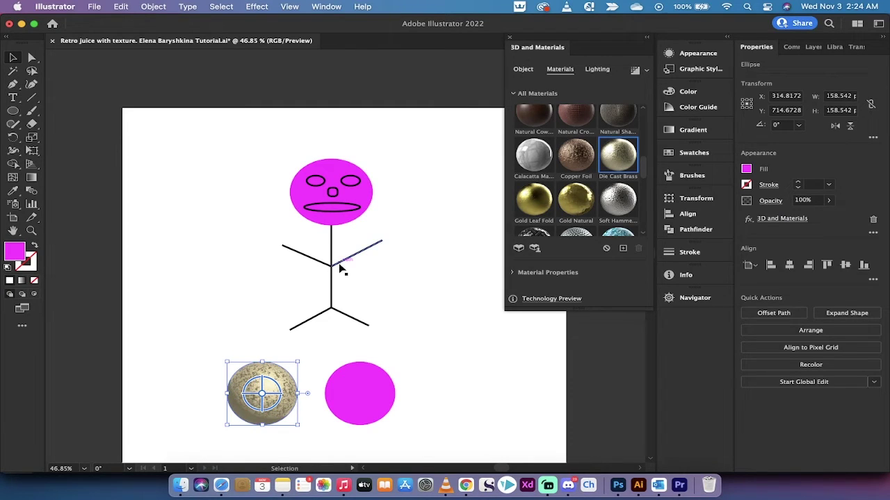
{"action": "left_click", "coordinate": [297, 337]}
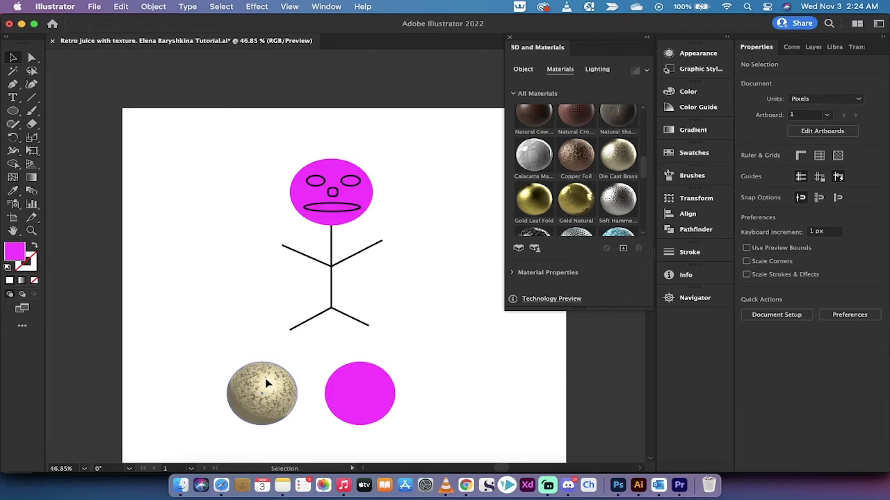
{"action": "key", "text": "super+z"}
{"action": "scroll", "coordinate": [380, 344], "scroll_direction": "down", "scroll_amount": 1}
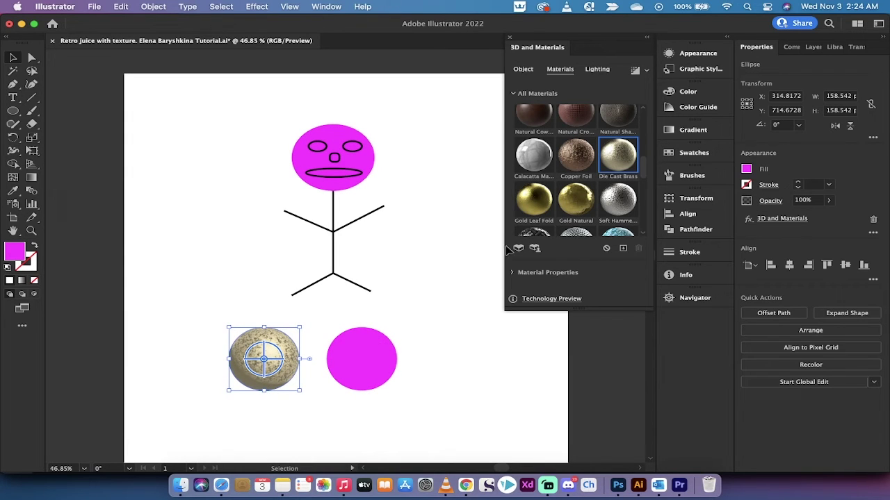
{"action": "scroll", "coordinate": [581, 191], "scroll_direction": "down", "scroll_amount": 3}
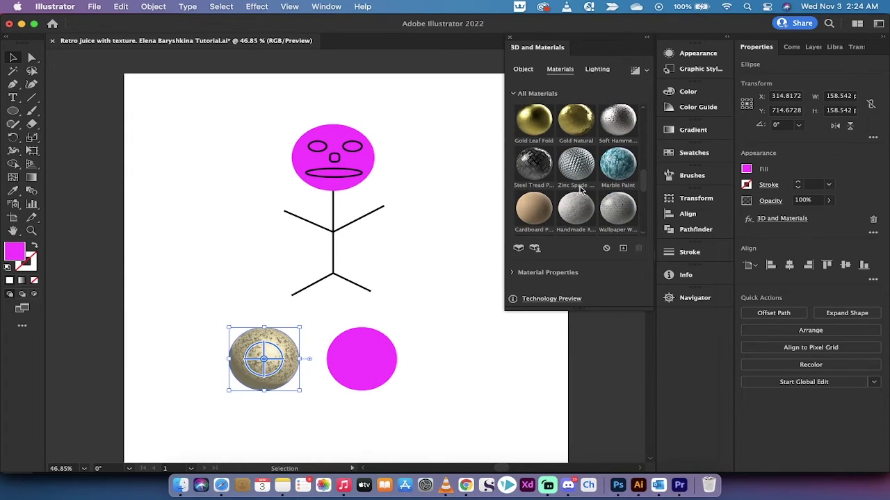
{"action": "scroll", "coordinate": [581, 191], "scroll_direction": "up", "scroll_amount": 1}
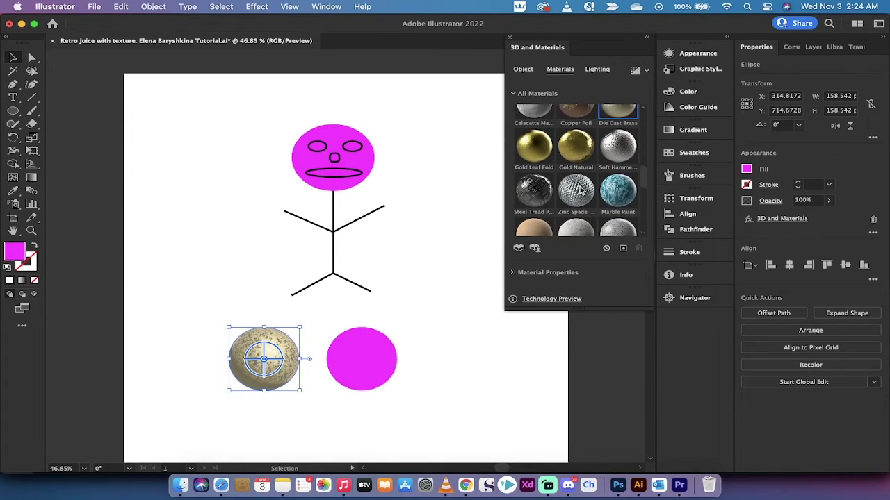
{"action": "left_click", "coordinate": [540, 152]}
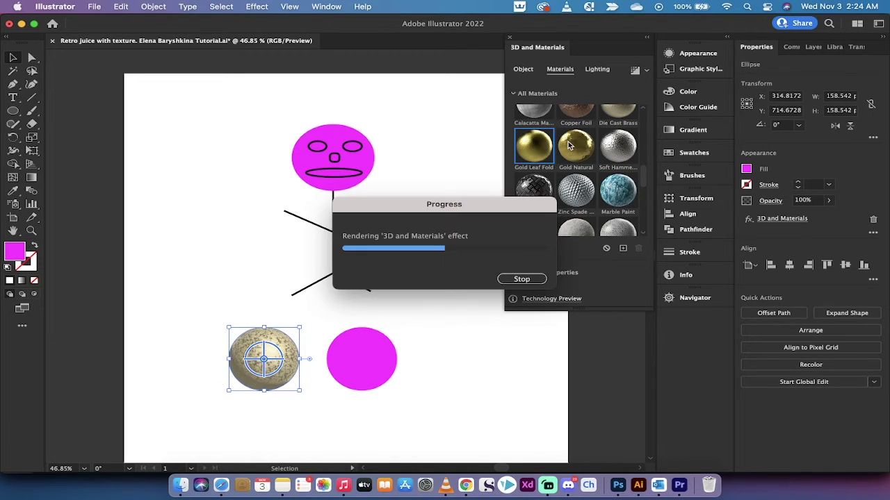
{"action": "scroll", "coordinate": [573, 142], "scroll_direction": "up", "scroll_amount": 2}
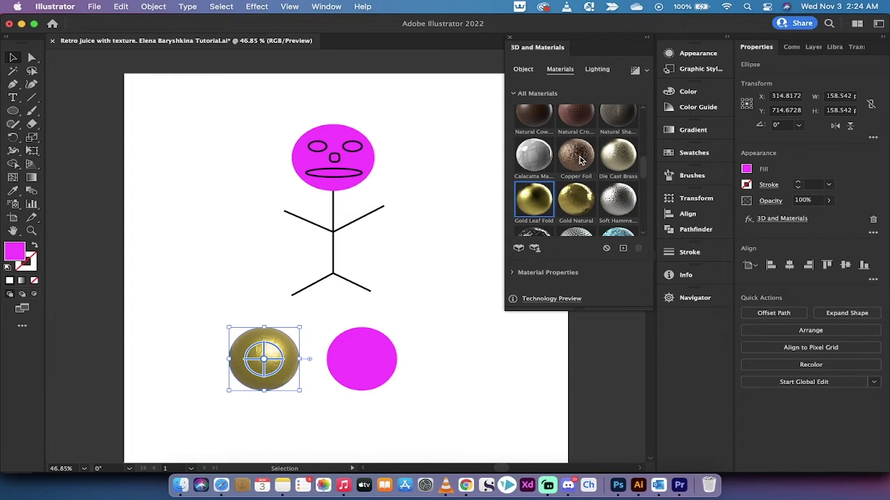
{"action": "left_click", "coordinate": [579, 160]}
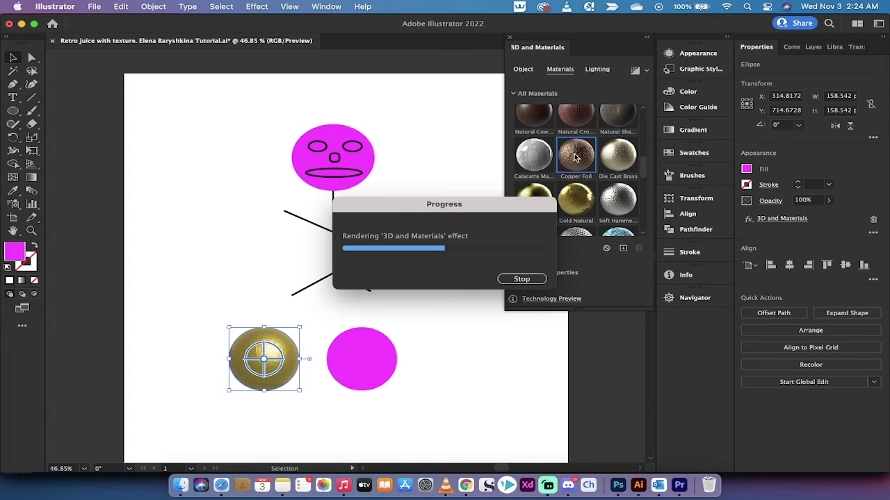
{"action": "left_click", "coordinate": [406, 269]}
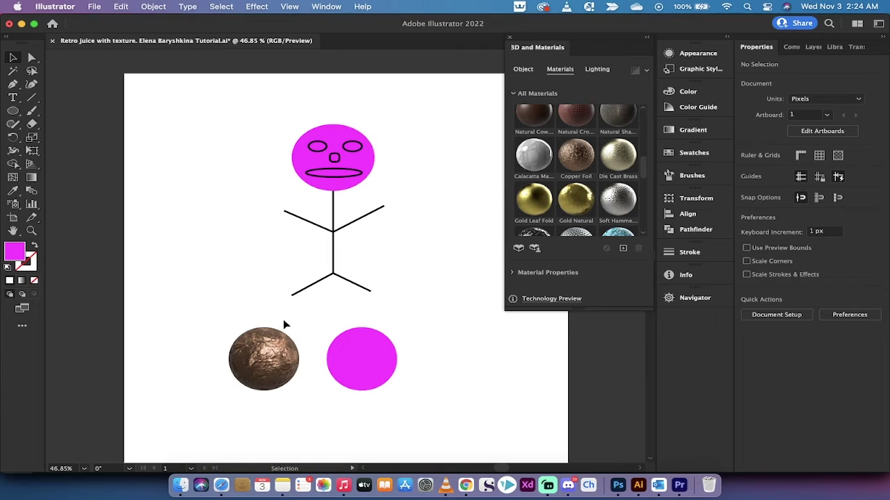
Give the right magenta circle the Die Cast Brass material, preview it, and reselect it
{"action": "left_click", "coordinate": [355, 355]}
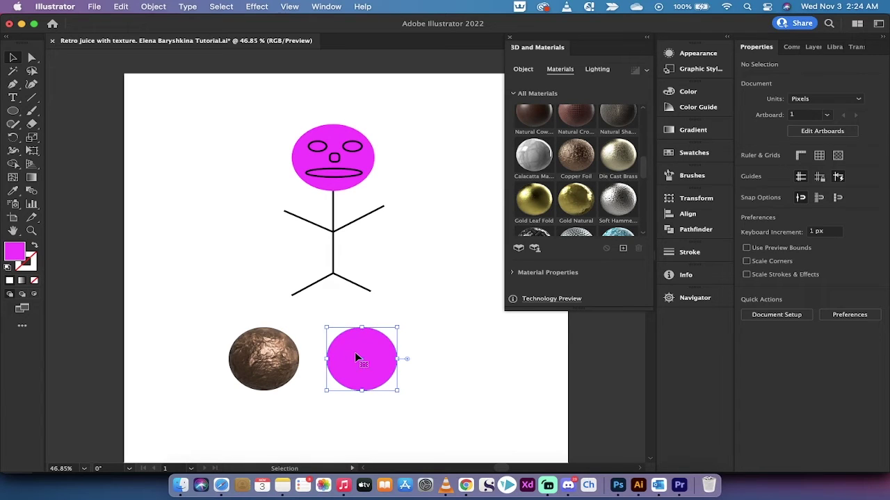
{"action": "left_click", "coordinate": [622, 160]}
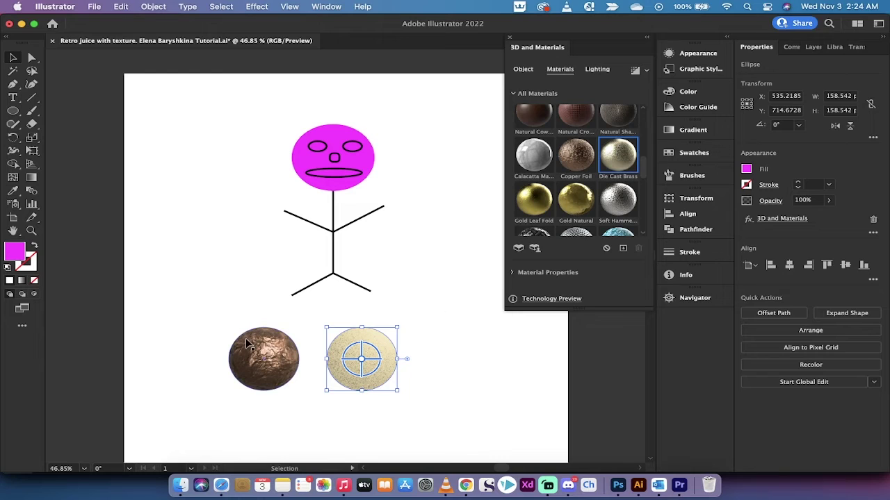
{"action": "left_click", "coordinate": [436, 297]}
{"action": "scroll", "coordinate": [430, 301], "scroll_direction": "down", "scroll_amount": 2}
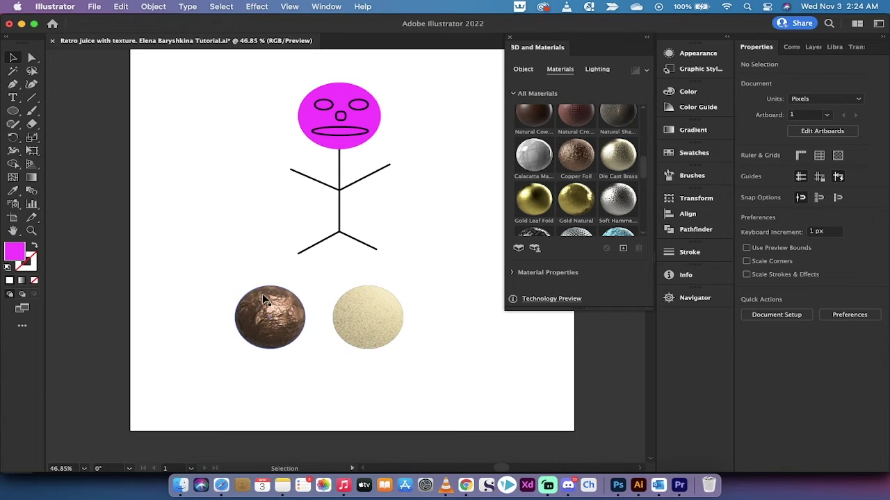
{"action": "scroll", "coordinate": [352, 306], "scroll_direction": "right", "scroll_amount": 1}
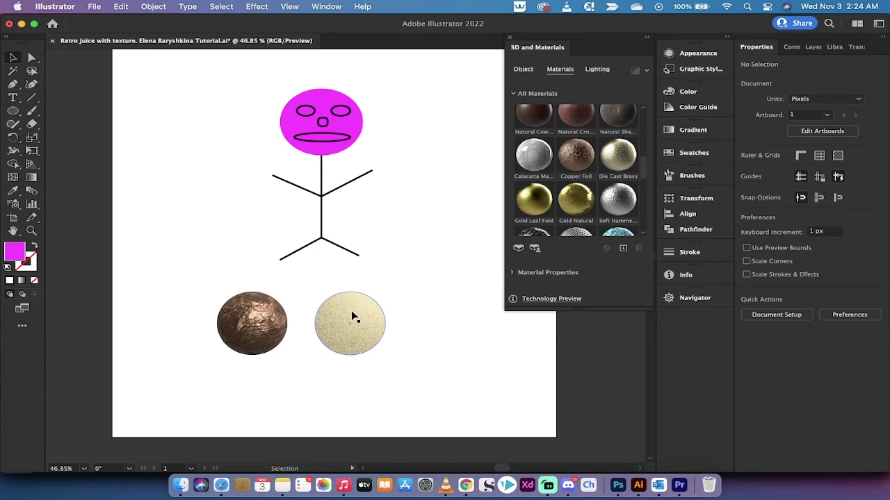
{"action": "left_click", "coordinate": [352, 315]}
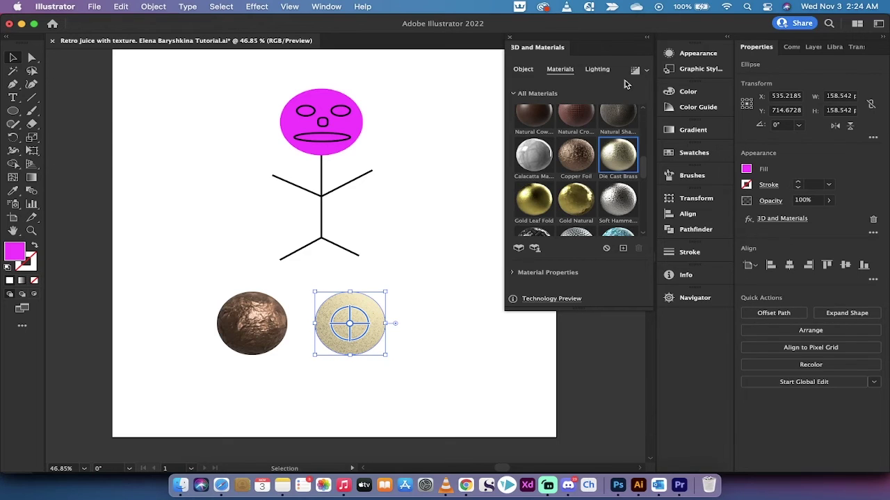
Set the light's intensity to 48%, rotation to 17° and softness to 34%
{"action": "left_click", "coordinate": [595, 69]}
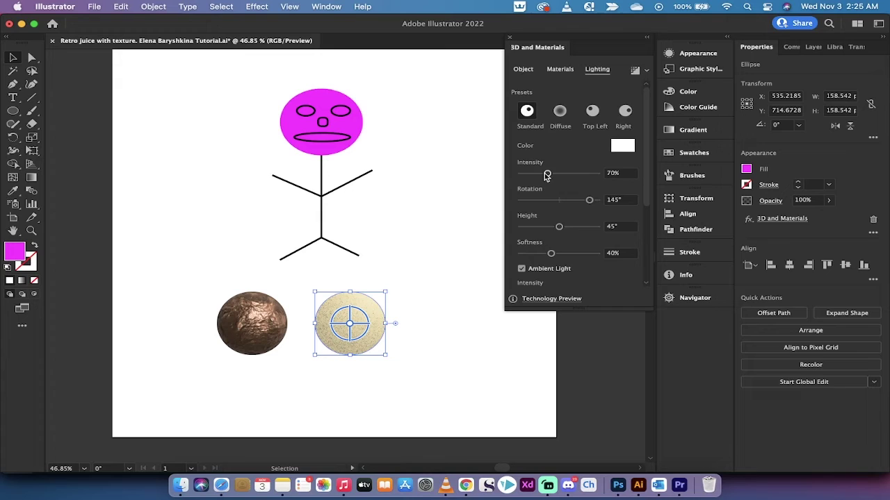
{"action": "mouse_move", "coordinate": [548, 175]}
{"action": "left_mouse_down"}
{"action": "mouse_move", "coordinate": [574, 175]}
{"action": "mouse_move", "coordinate": [540, 176]}
{"action": "left_mouse_up"}
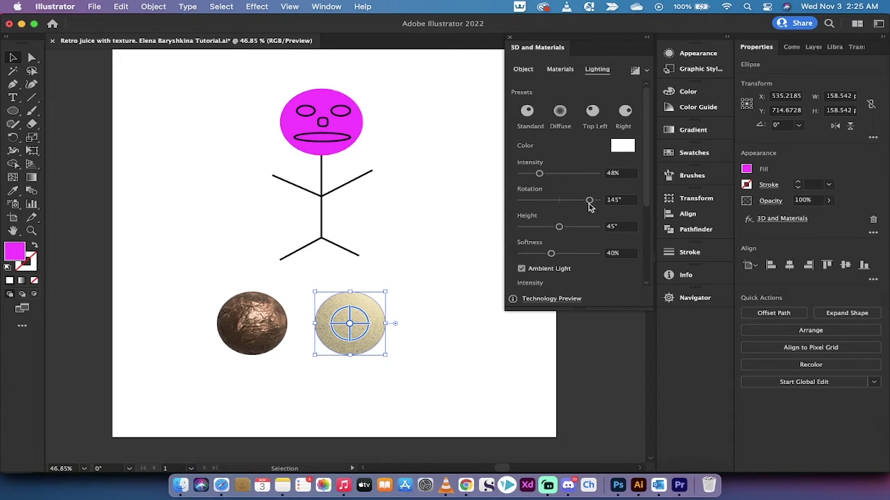
{"action": "left_click_drag", "start_coordinate": [589, 200], "coordinate": [563, 201]}
{"action": "scroll", "coordinate": [589, 222], "scroll_direction": "down", "scroll_amount": 3}
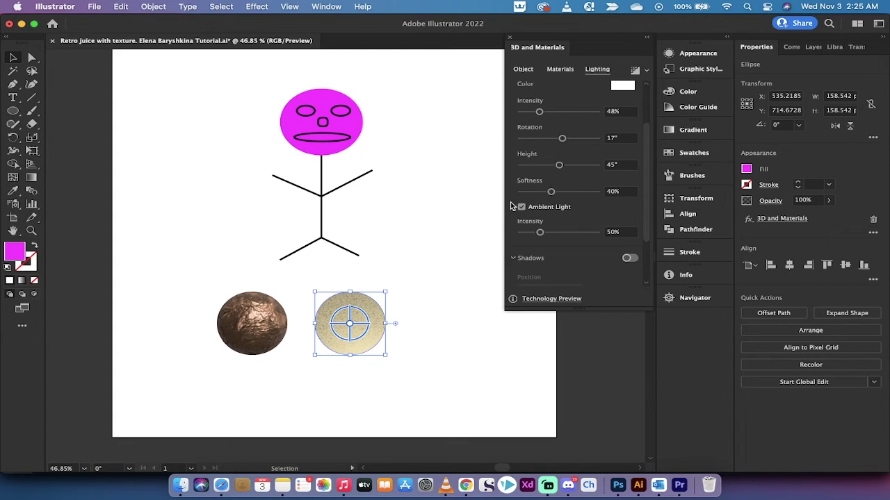
{"action": "mouse_move", "coordinate": [551, 193]}
{"action": "left_mouse_down"}
{"action": "mouse_move", "coordinate": [565, 196]}
{"action": "mouse_move", "coordinate": [537, 195]}
{"action": "mouse_move", "coordinate": [547, 192]}
{"action": "left_mouse_up"}
{"action": "scroll", "coordinate": [511, 247], "scroll_direction": "down", "scroll_amount": 2}
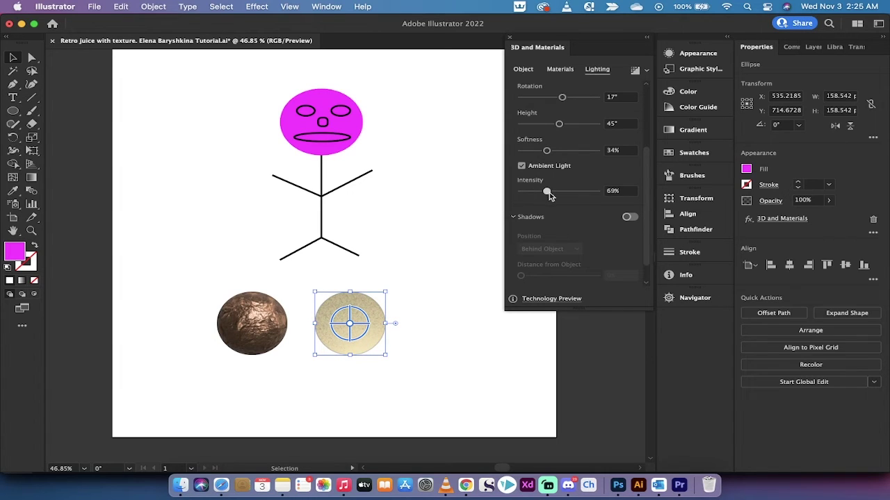
{"action": "scroll", "coordinate": [582, 260], "scroll_direction": "down", "scroll_amount": 1}
{"action": "scroll", "coordinate": [582, 260], "scroll_direction": "up", "scroll_amount": 5}
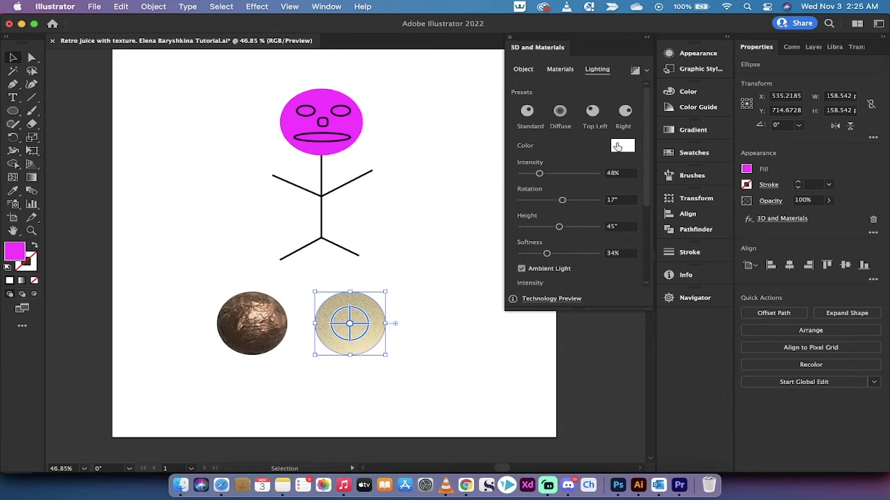
Change the light colour to golden yellow F4BA16 in the Color Picker
{"action": "left_click", "coordinate": [620, 149]}
{"action": "left_click", "coordinate": [620, 199]}
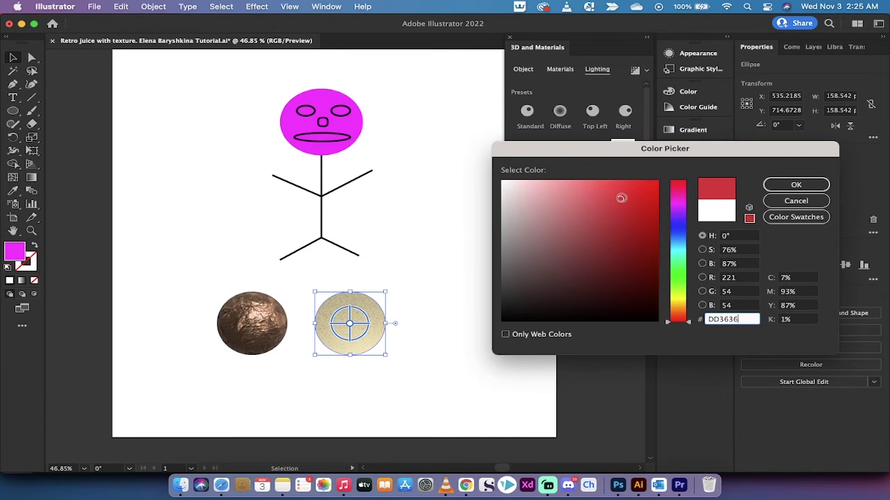
{"action": "left_click_drag", "start_coordinate": [678, 306], "coordinate": [678, 304]}
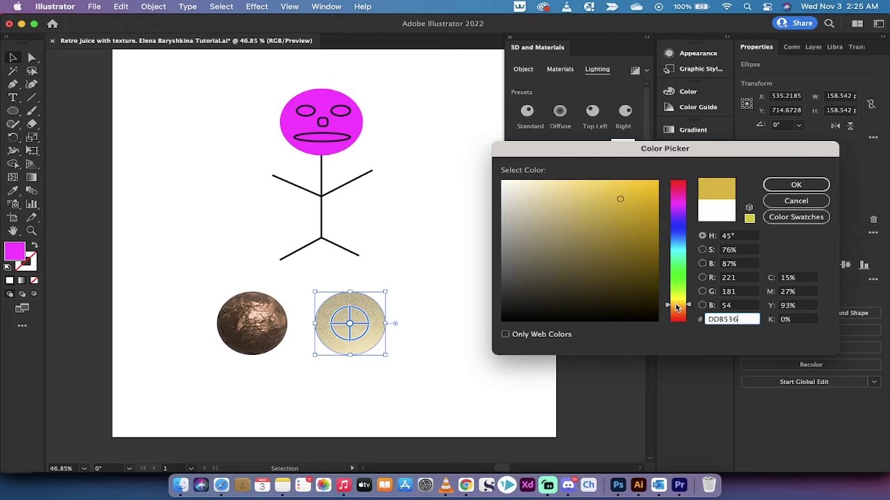
{"action": "left_click_drag", "start_coordinate": [572, 252], "coordinate": [660, 188]}
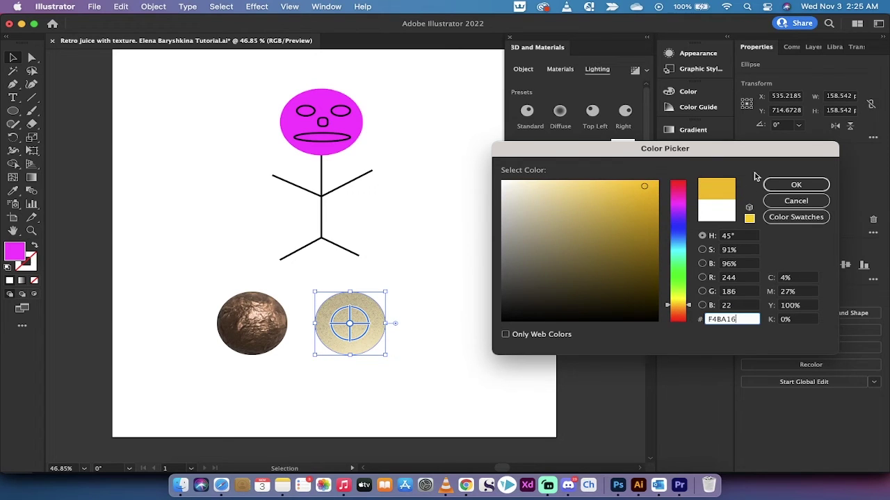
{"action": "left_click", "coordinate": [796, 185]}
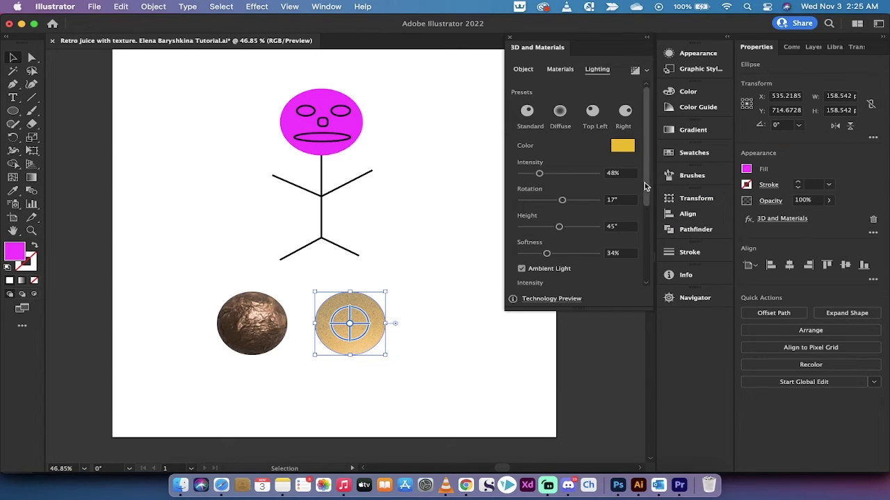
Expand the brass Material Properties and raise Brass Color Variation to 0.18
{"action": "left_click", "coordinate": [560, 70]}
{"action": "scroll", "coordinate": [577, 174], "scroll_direction": "down", "scroll_amount": 3}
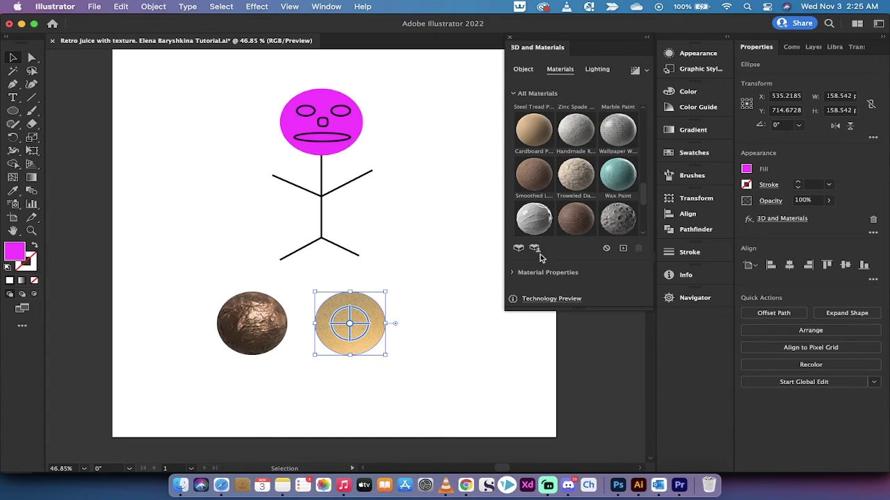
{"action": "left_click", "coordinate": [515, 273]}
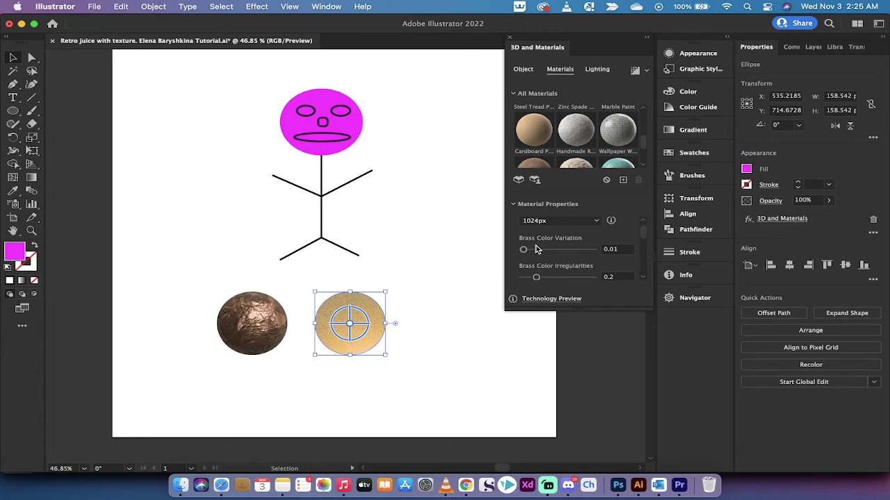
{"action": "left_click_drag", "start_coordinate": [524, 252], "coordinate": [536, 277]}
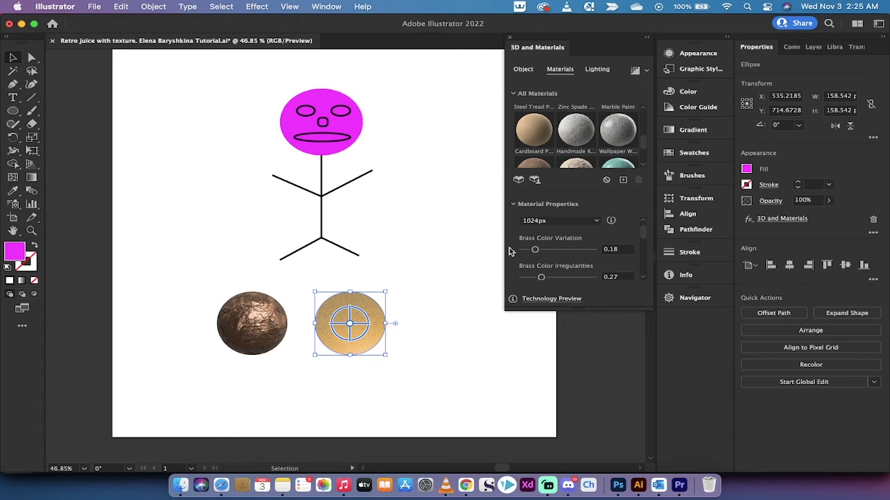
{"action": "scroll", "coordinate": [511, 249], "scroll_direction": "down", "scroll_amount": 5}
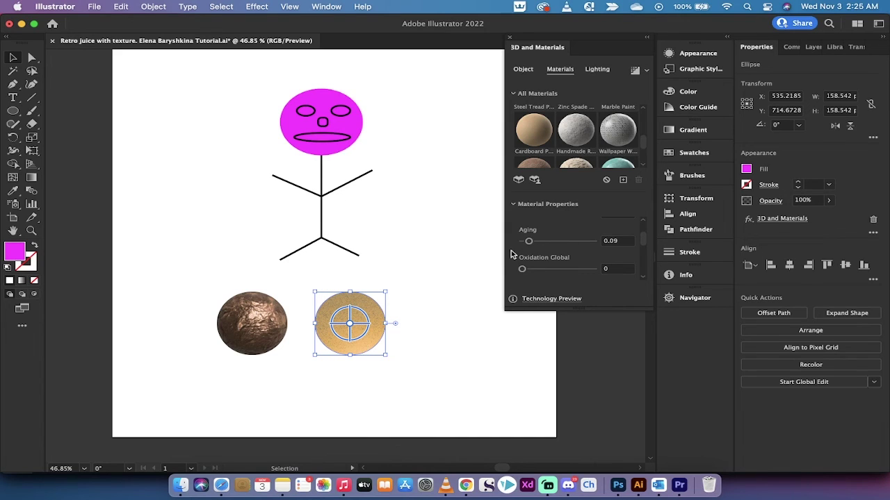
{"action": "scroll", "coordinate": [511, 245], "scroll_direction": "up", "scroll_amount": 5}
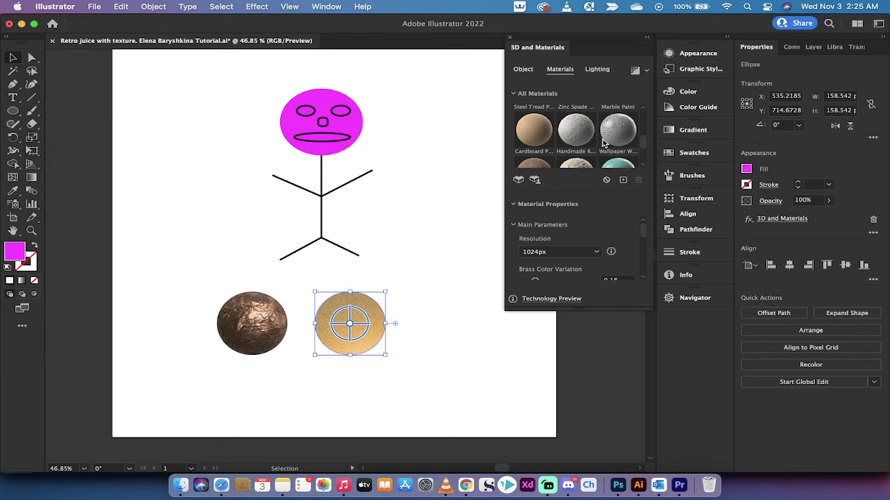
Switch the right sphere's material to the Troweled plaster texture from the All Materials grid
{"action": "scroll", "coordinate": [604, 143], "scroll_direction": "down", "scroll_amount": 2}
{"action": "scroll", "coordinate": [603, 142], "scroll_direction": "up", "scroll_amount": 2}
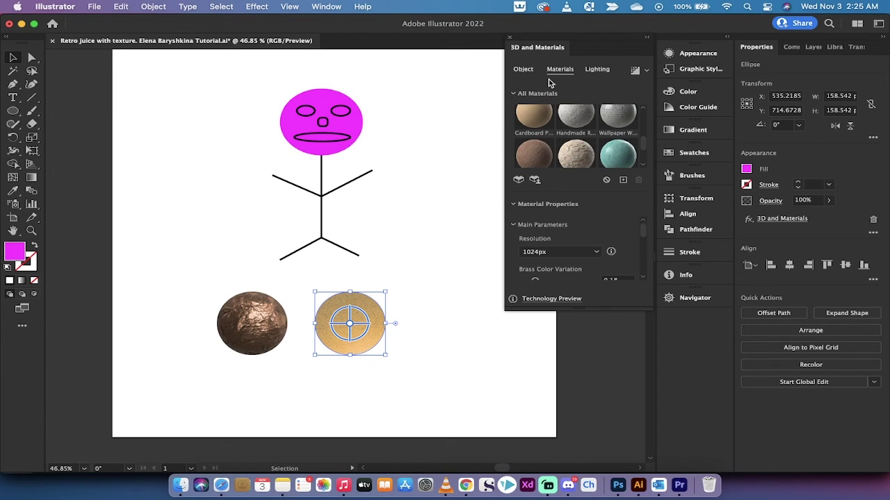
{"action": "scroll", "coordinate": [572, 136], "scroll_direction": "up", "scroll_amount": 1}
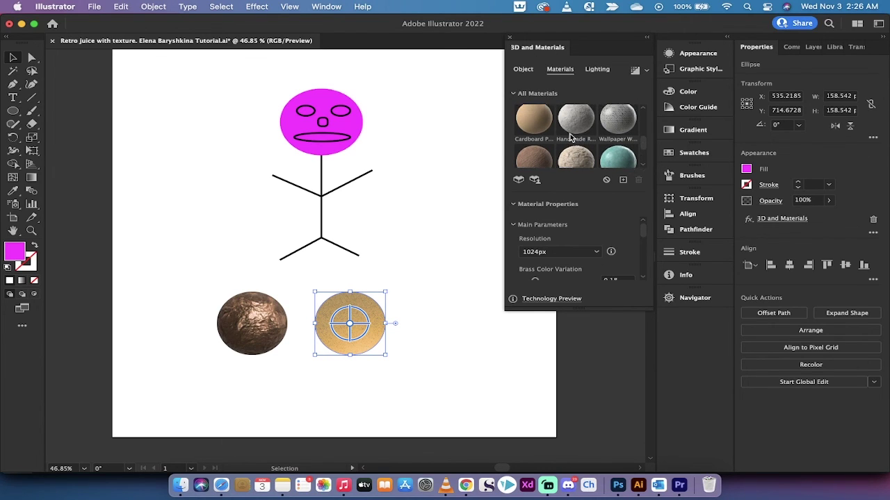
{"action": "scroll", "coordinate": [573, 136], "scroll_direction": "down", "scroll_amount": 2}
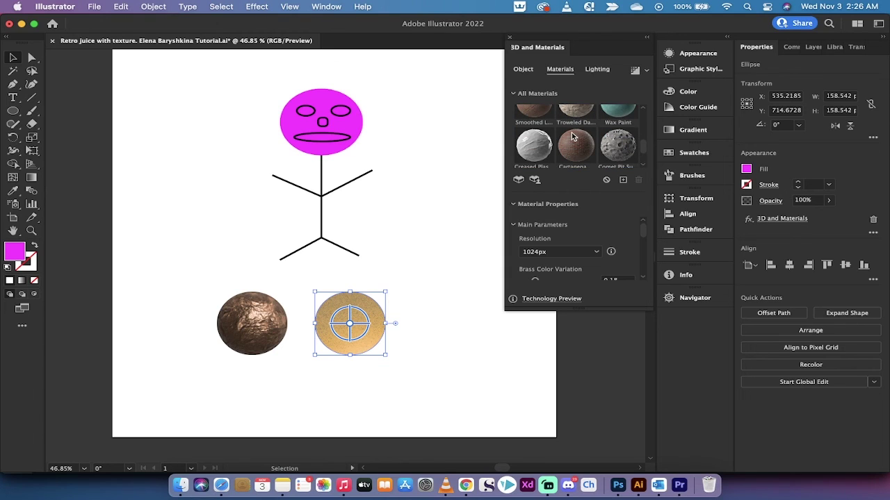
{"action": "scroll", "coordinate": [588, 130], "scroll_direction": "down", "scroll_amount": 2}
{"action": "scroll", "coordinate": [590, 125], "scroll_direction": "up", "scroll_amount": 2}
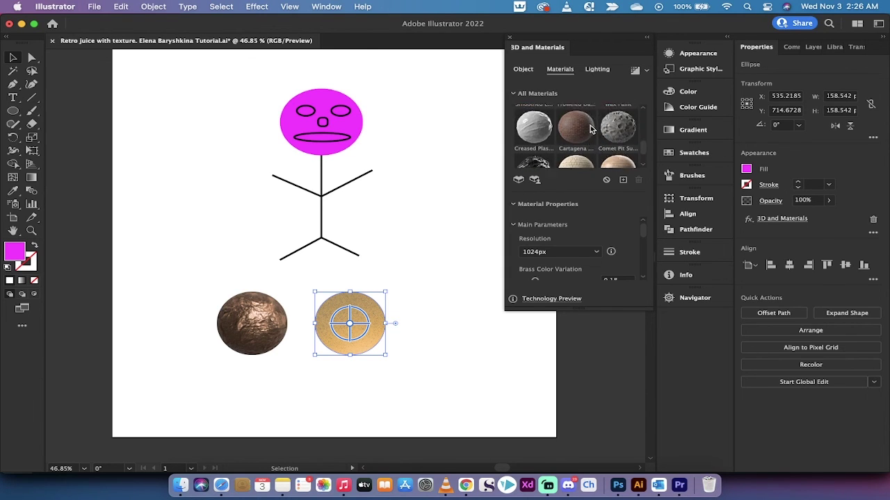
{"action": "scroll", "coordinate": [590, 125], "scroll_direction": "down", "scroll_amount": 1}
{"action": "left_click", "coordinate": [581, 117]}
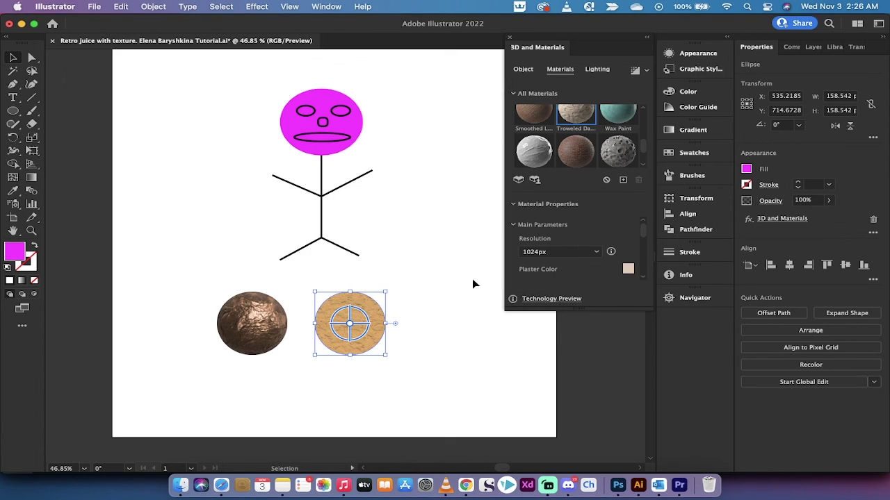
{"action": "left_click", "coordinate": [438, 253]}
{"action": "left_click", "coordinate": [361, 322]}
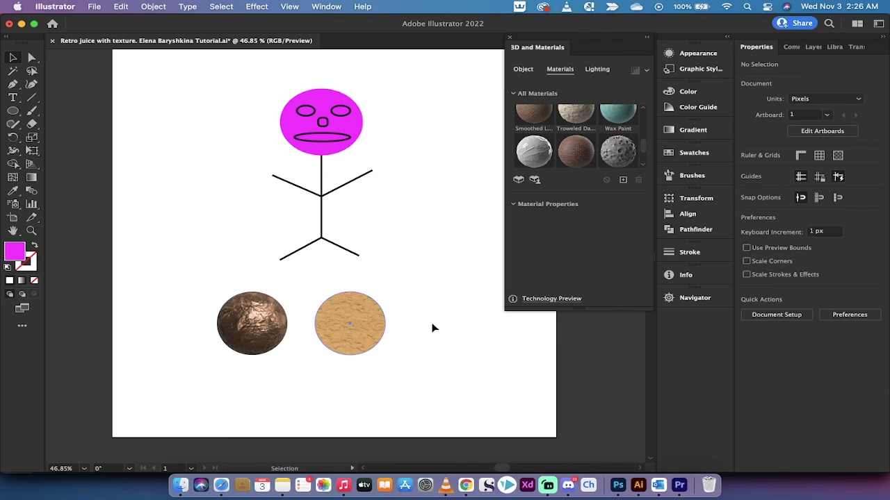